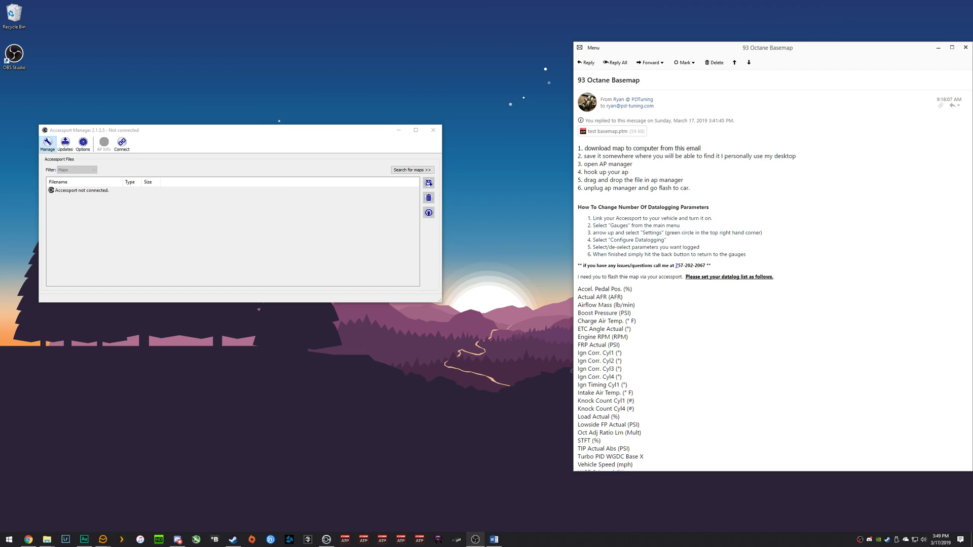
Connect to the Accessport, check the Updates release notes, and return to its four-map file list
{"action": "left_click", "coordinate": [122, 145]}
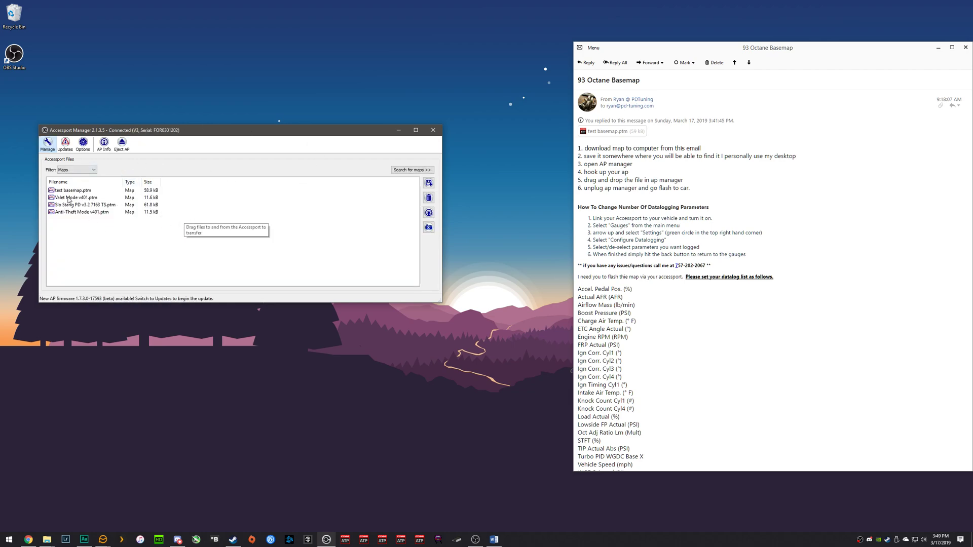
{"action": "left_click", "coordinate": [65, 144]}
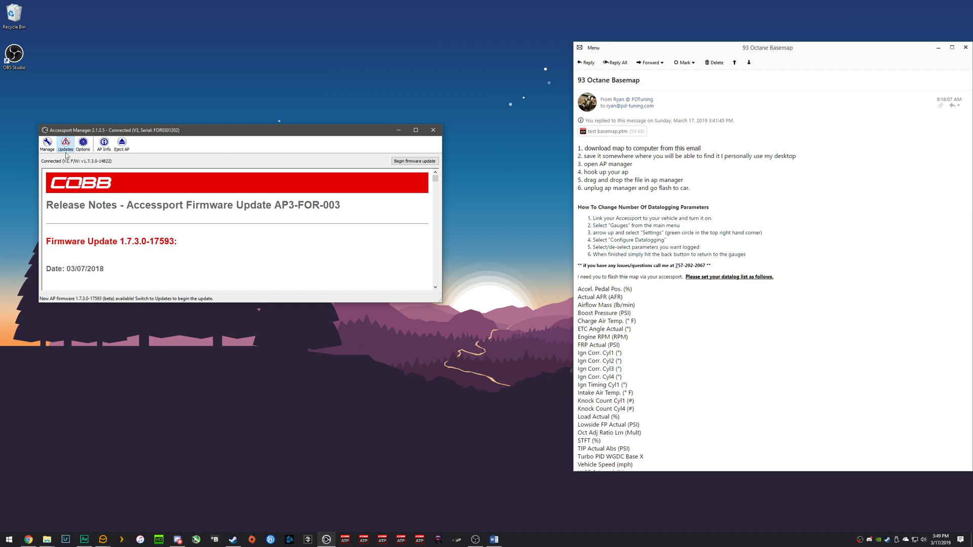
{"action": "left_click", "coordinate": [47, 144]}
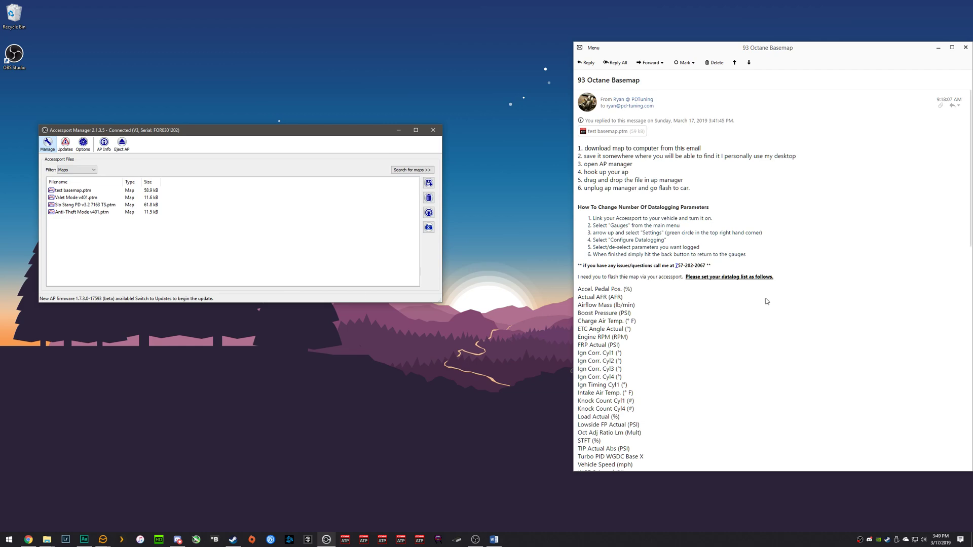
Expand the 9:18 AM message and save its test basemap.ptm attachment onto the desktop
{"action": "left_click", "coordinate": [578, 149]}
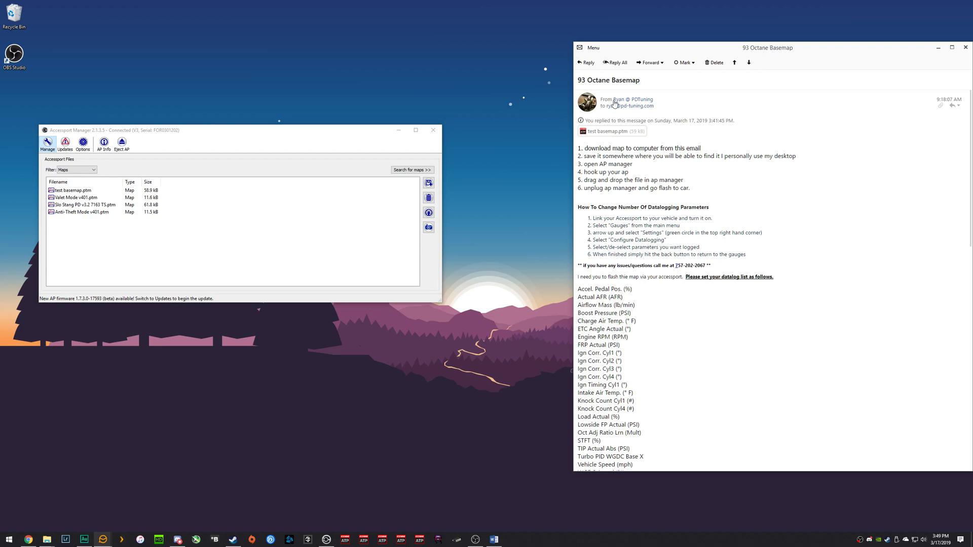
{"action": "left_click", "coordinate": [694, 98]}
{"action": "left_click", "coordinate": [610, 103]}
{"action": "mouse_move", "coordinate": [611, 133]}
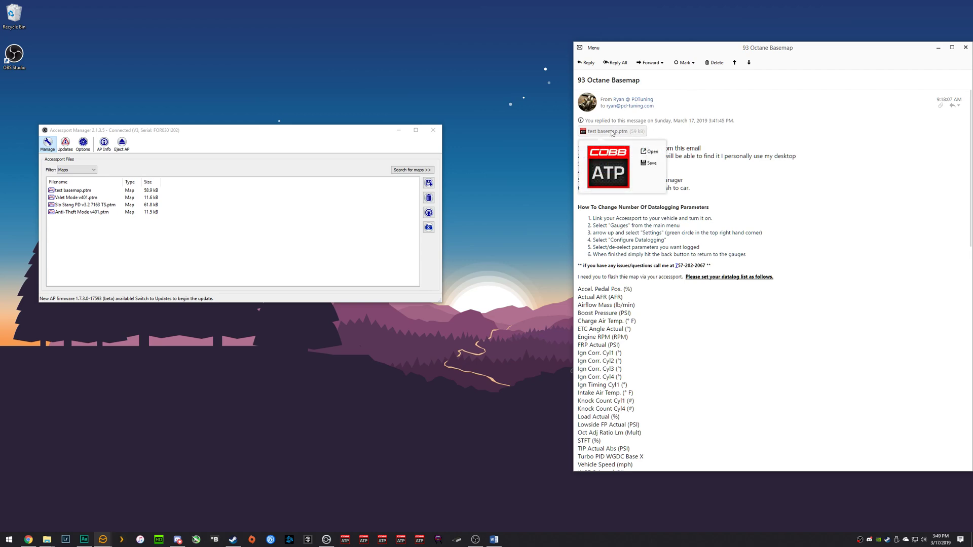
{"action": "left_click_drag", "start_coordinate": [611, 133], "coordinate": [22, 98]}
{"action": "left_click", "coordinate": [233, 92]}
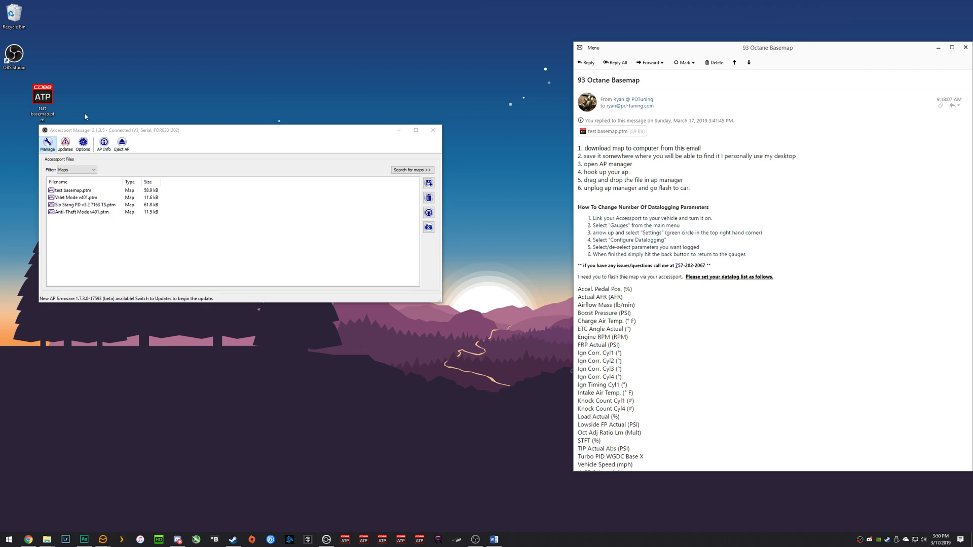
Drag the desktop test basemap.ptm into Accessport Files, confirming replacement of the existing copy
{"action": "left_click_drag", "start_coordinate": [44, 100], "coordinate": [205, 223]}
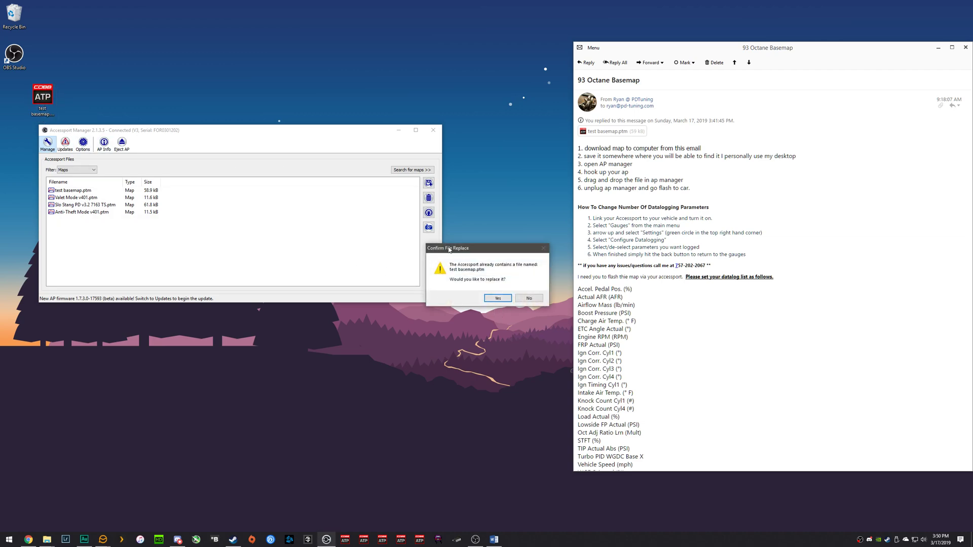
{"action": "left_click", "coordinate": [488, 298]}
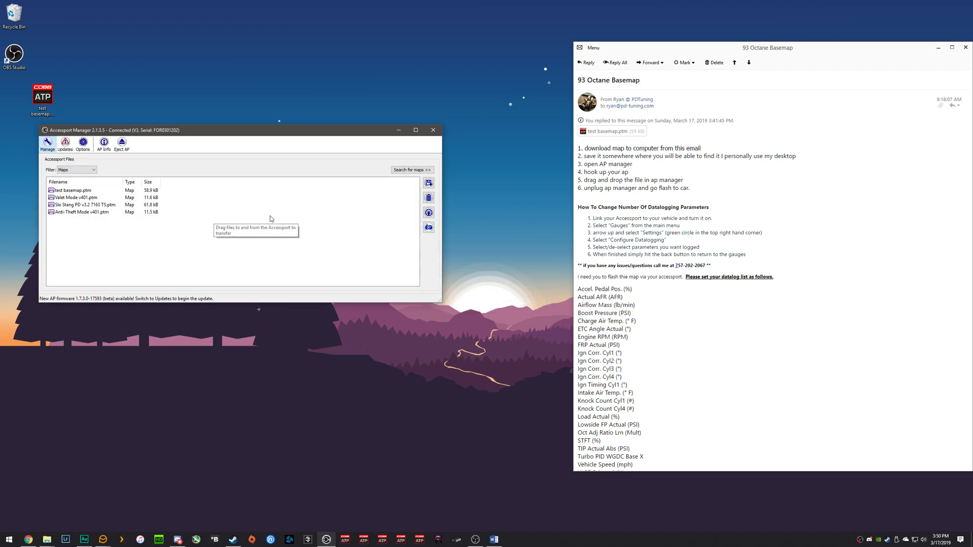
Search the Desktop folder for maps and send test basemap.ptm to the Accessport, overwriting its copy
{"action": "left_click", "coordinate": [423, 171]}
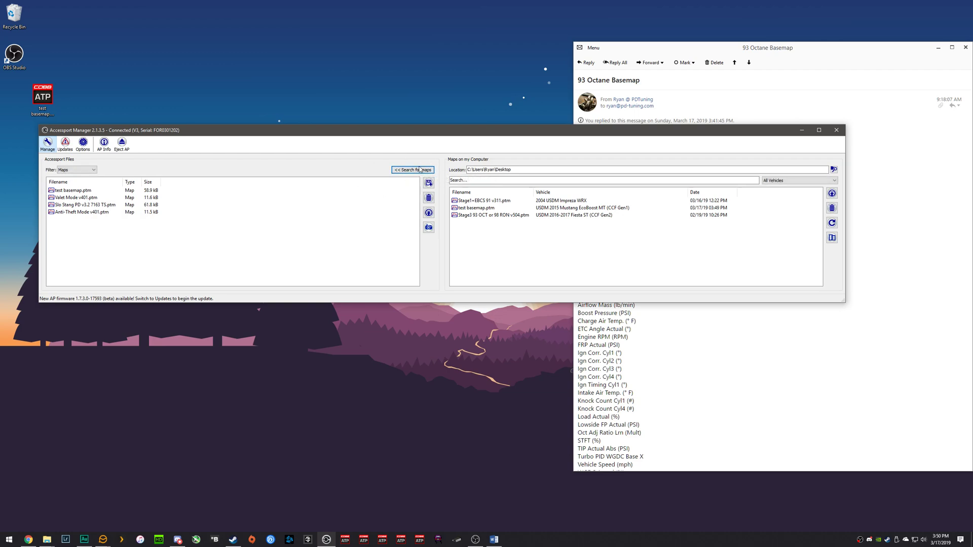
{"action": "left_click", "coordinate": [832, 170]}
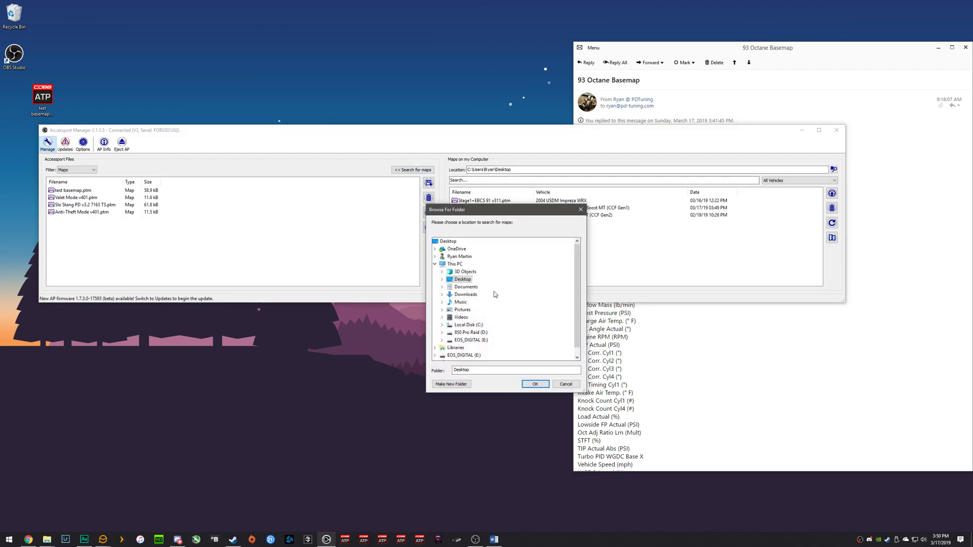
{"action": "left_click", "coordinate": [535, 385]}
{"action": "left_click", "coordinate": [476, 208]}
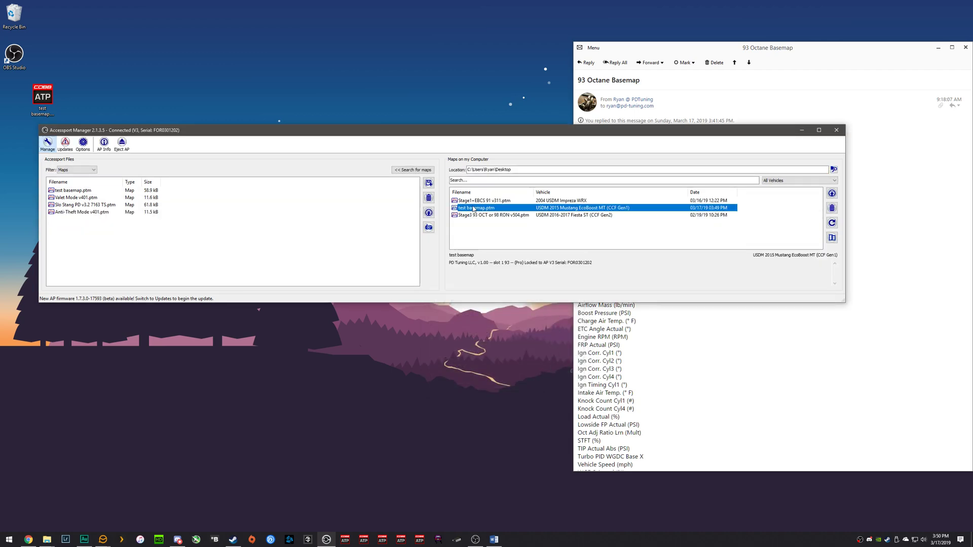
{"action": "left_click_drag", "start_coordinate": [477, 210], "coordinate": [269, 221]}
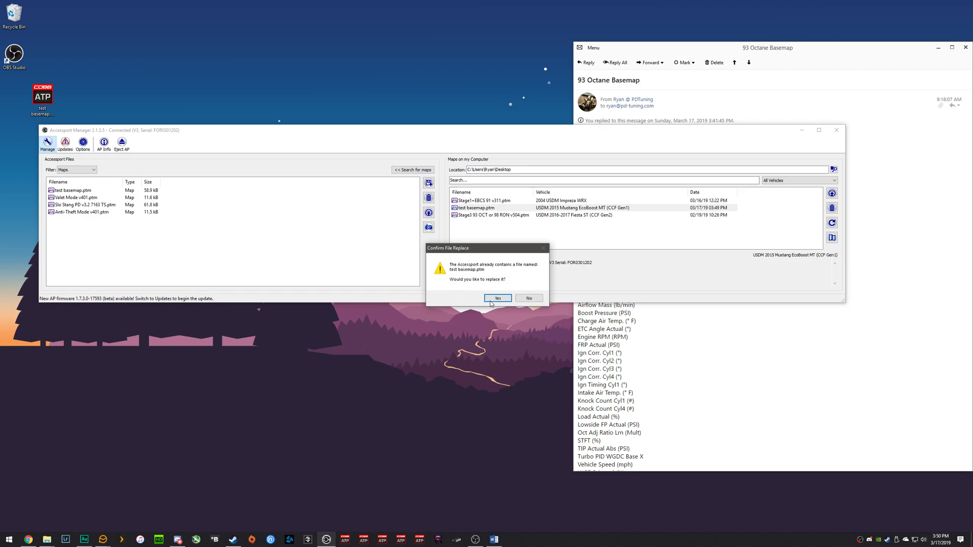
{"action": "left_click", "coordinate": [494, 299]}
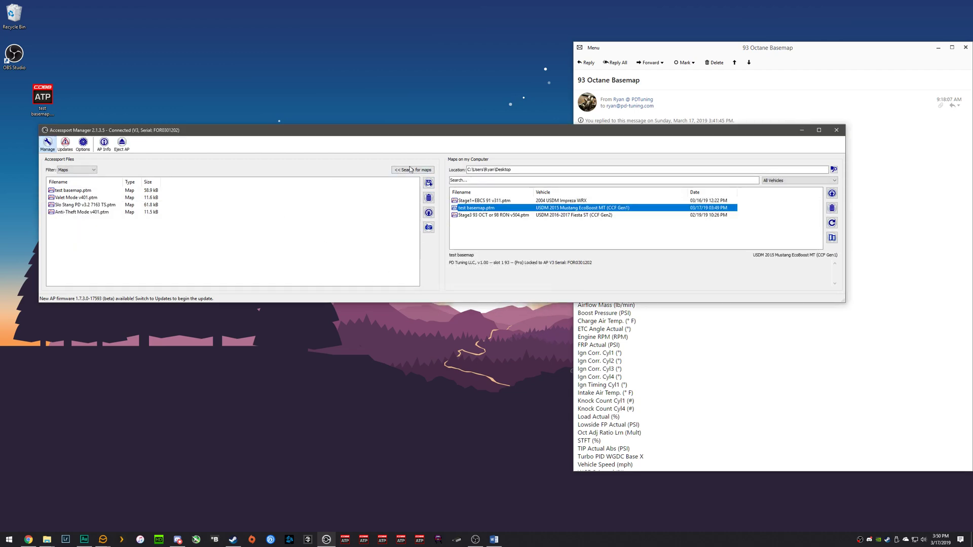
{"action": "left_click", "coordinate": [410, 171]}
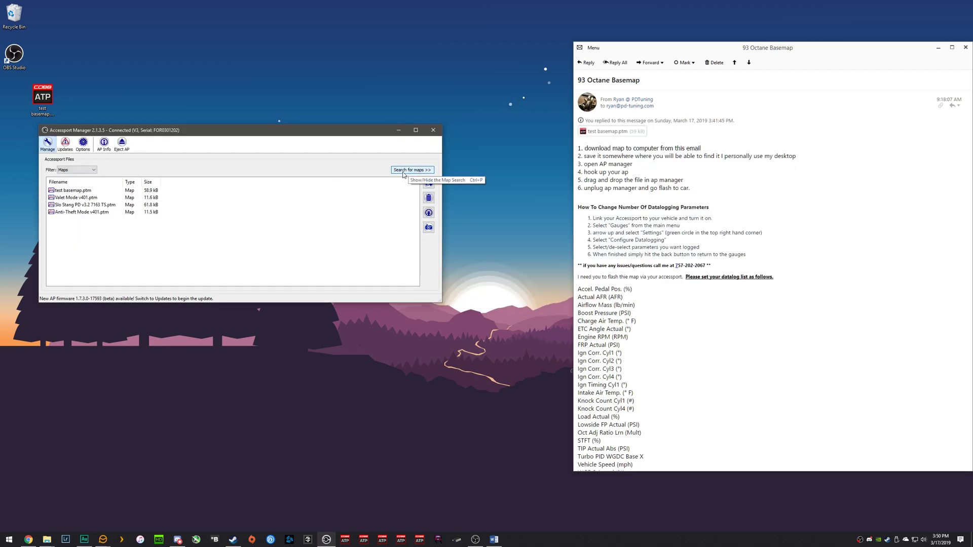
Eject the Accessport, then read over the datalogging instructions in the email
{"action": "left_click", "coordinate": [122, 143]}
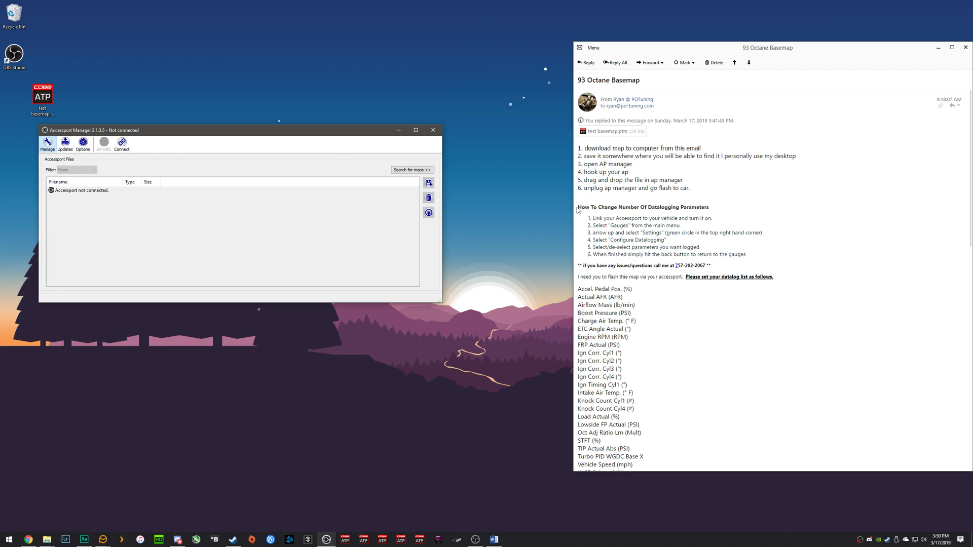
{"action": "left_click", "coordinate": [623, 213]}
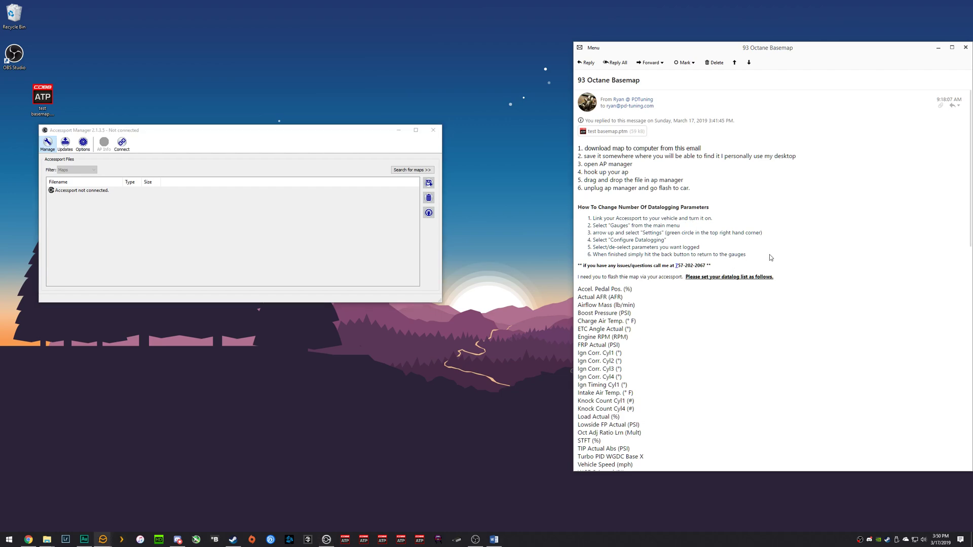
{"action": "left_click_drag", "start_coordinate": [758, 259], "coordinate": [558, 203]}
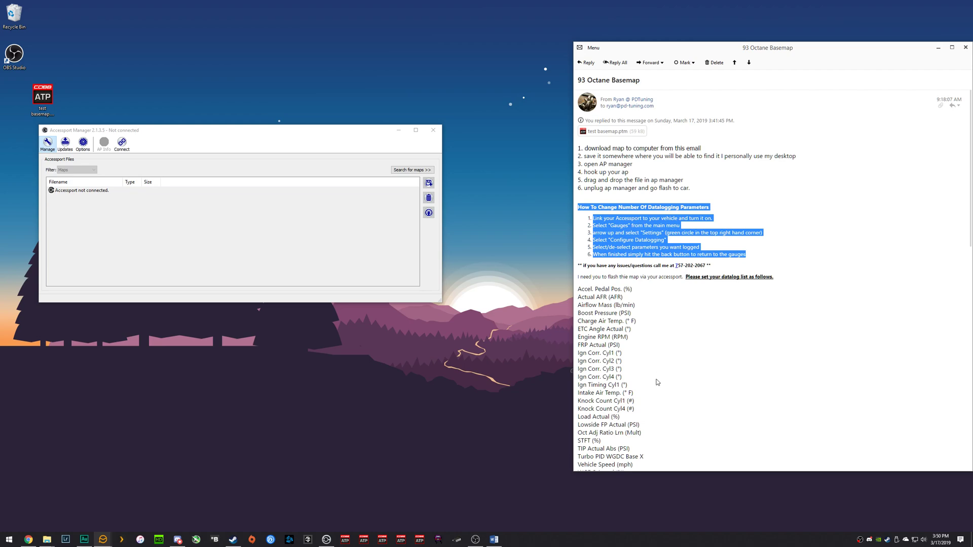
{"action": "left_click", "coordinate": [658, 454]}
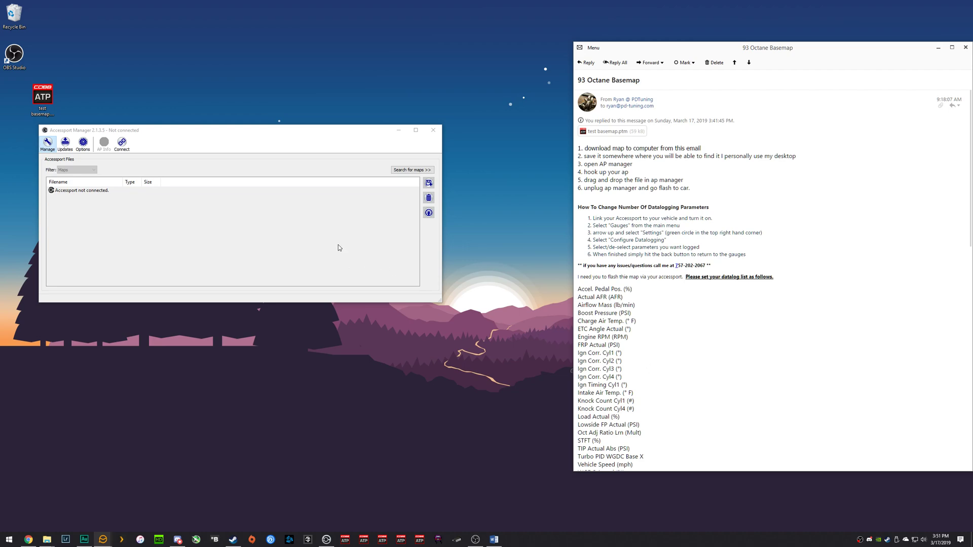
Reconnect to the Accessport and filter its file list to Datalogs, showing datalog1 through datalog11
{"action": "left_click", "coordinate": [121, 144]}
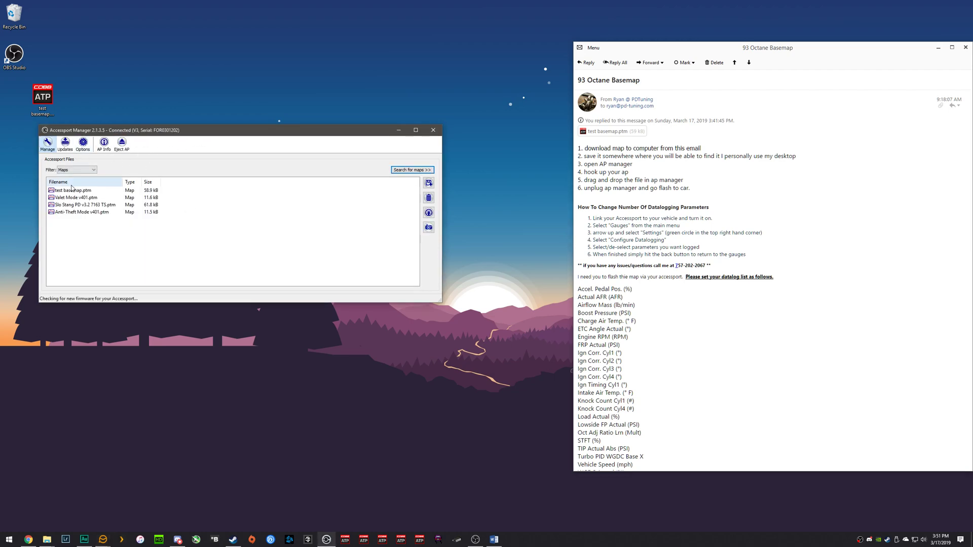
{"action": "left_click", "coordinate": [74, 170]}
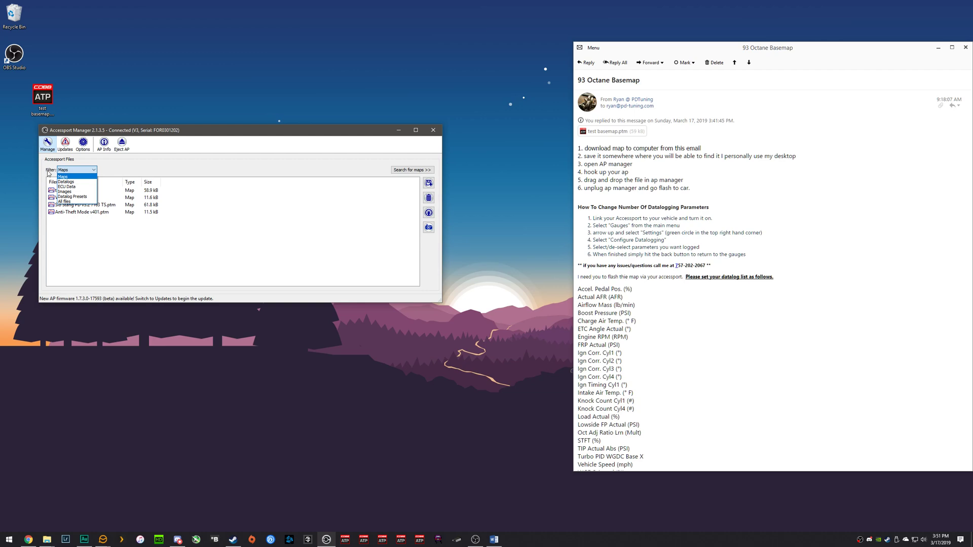
{"action": "left_click", "coordinate": [73, 184]}
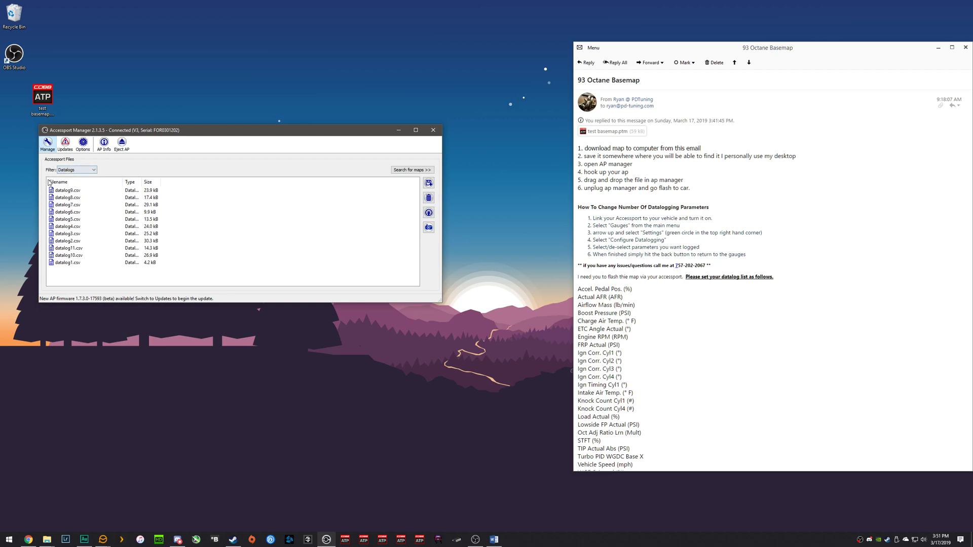
{"action": "left_click_drag", "start_coordinate": [84, 273], "coordinate": [65, 188]}
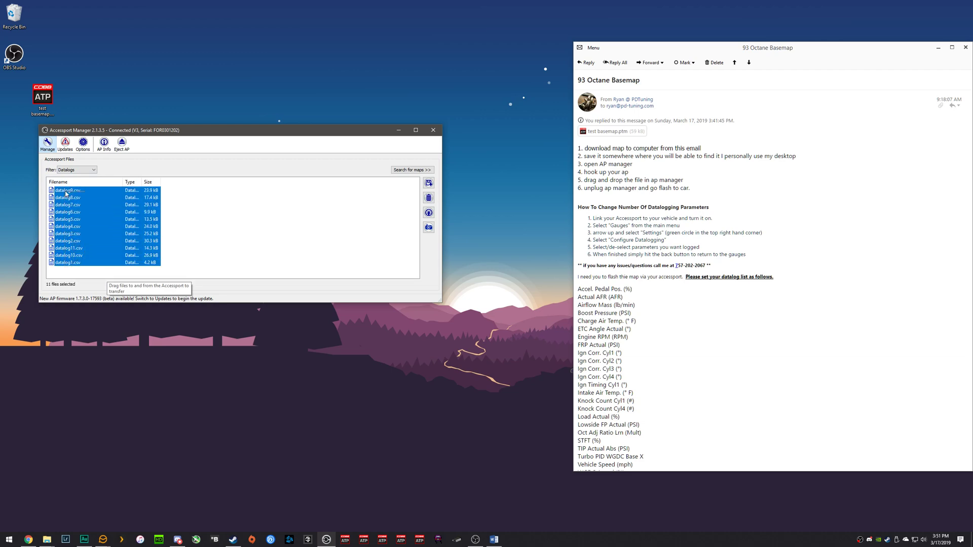
{"action": "left_click", "coordinate": [234, 236]}
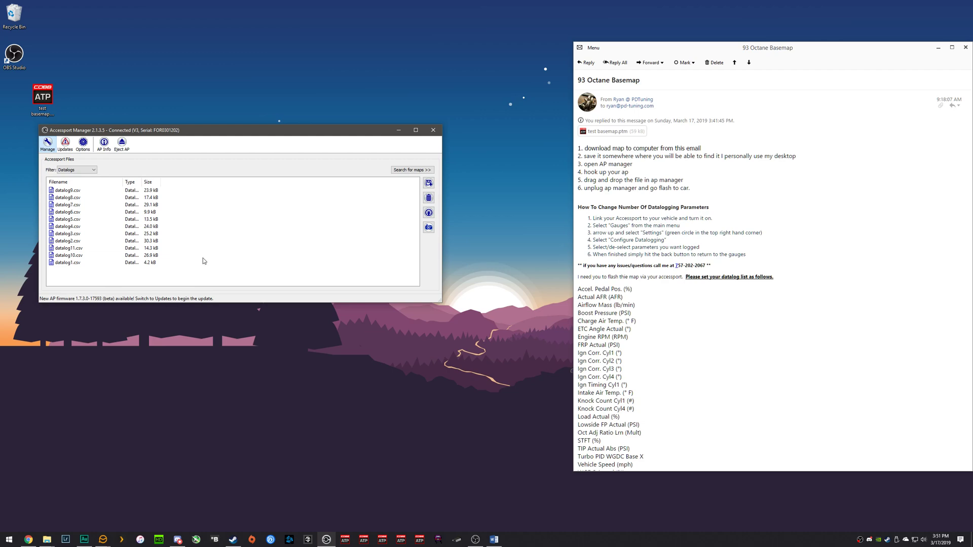
{"action": "left_click_drag", "start_coordinate": [84, 274], "coordinate": [61, 191]}
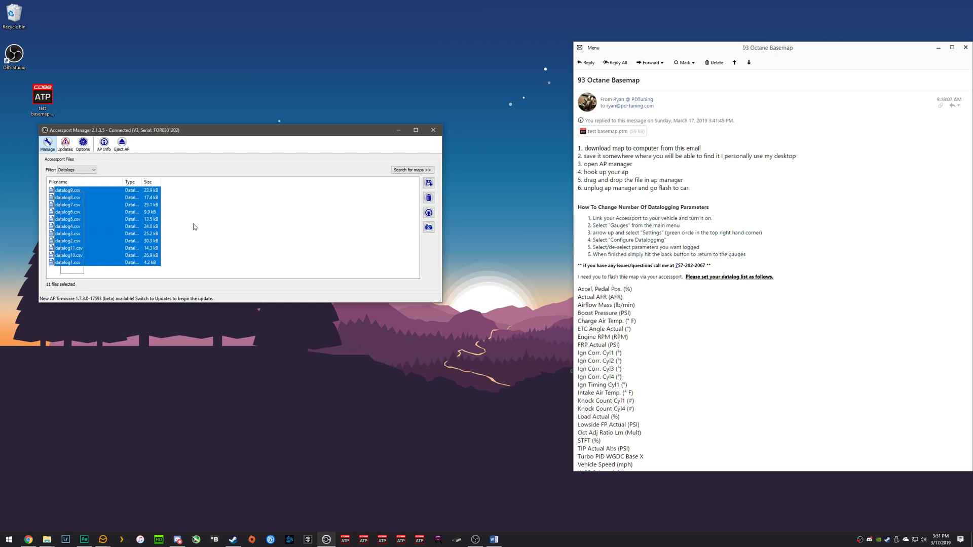
{"action": "left_click", "coordinate": [69, 275]}
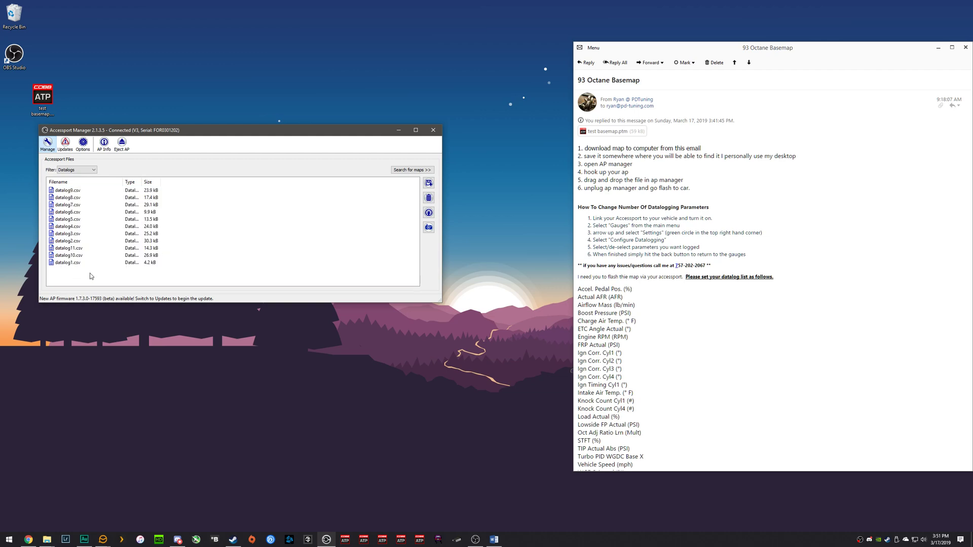
Select the two newest logs, datalog11.csv and datalog10.csv, together
{"action": "left_click", "coordinate": [80, 249]}
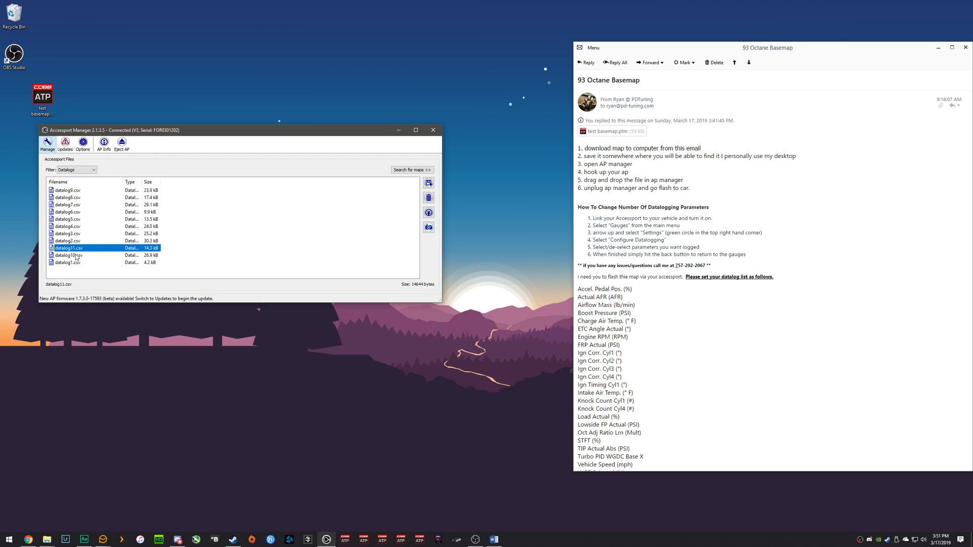
{"action": "left_click", "coordinate": [76, 257]}
{"action": "left_click", "coordinate": [79, 250]}
{"action": "left_click", "coordinate": [82, 256]}
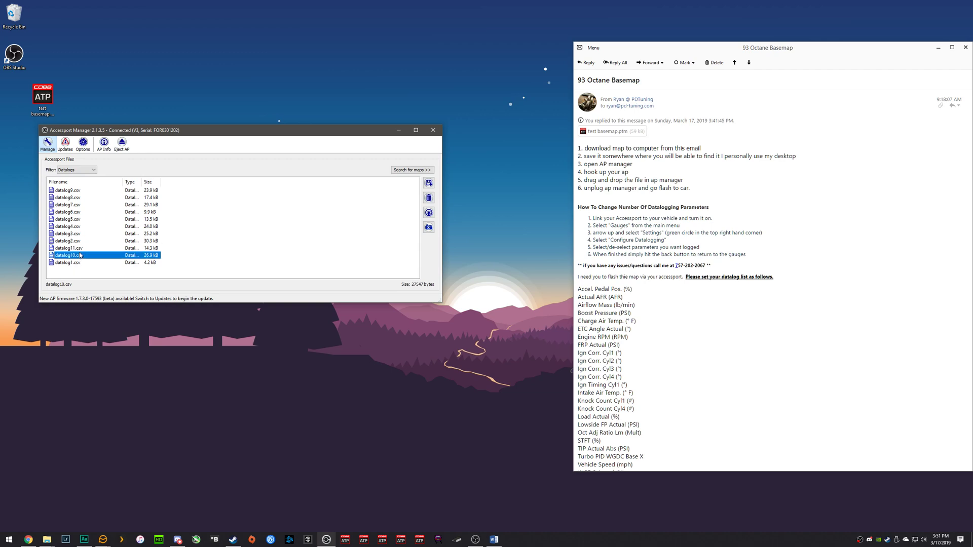
{"action": "left_click", "coordinate": [78, 251]}
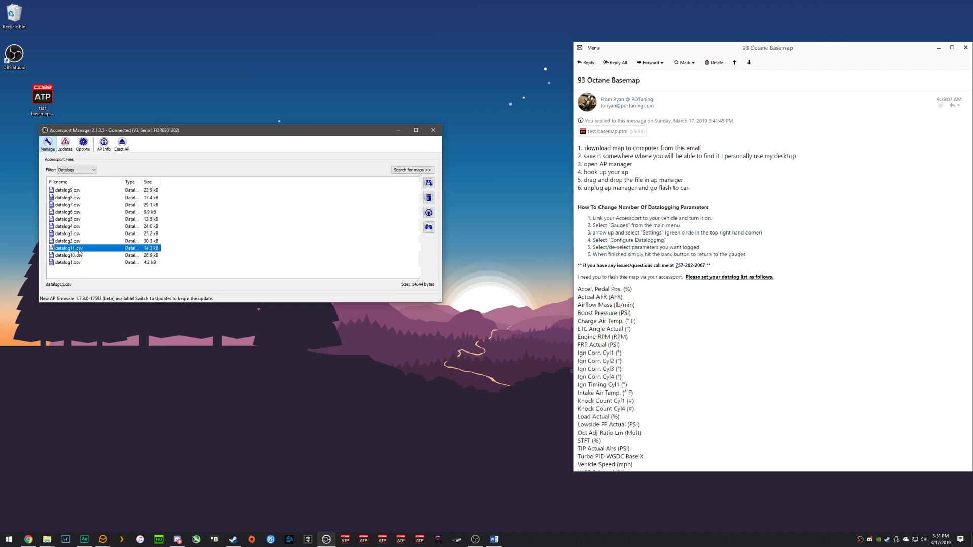
{"action": "left_click", "coordinate": [78, 257], "text": "shift"}
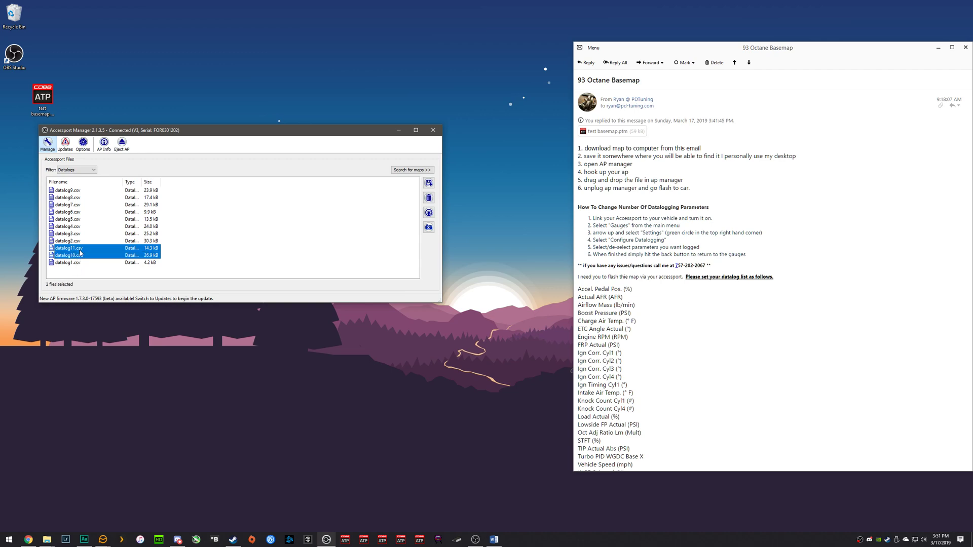
Drag datalog11.csv and datalog10.csv from the Accessport file list onto the desktop
{"action": "left_click_drag", "start_coordinate": [80, 253], "coordinate": [11, 118]}
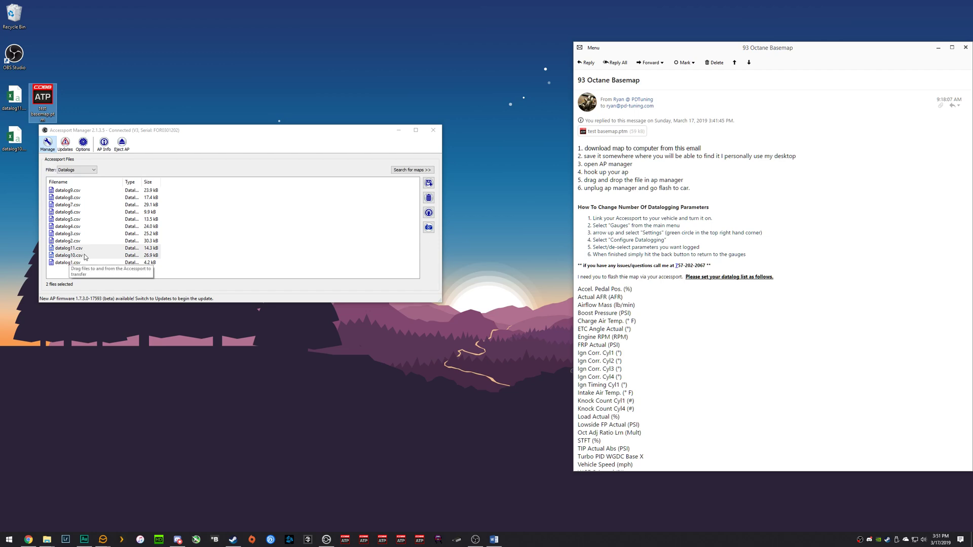
{"action": "left_click", "coordinate": [17, 190]}
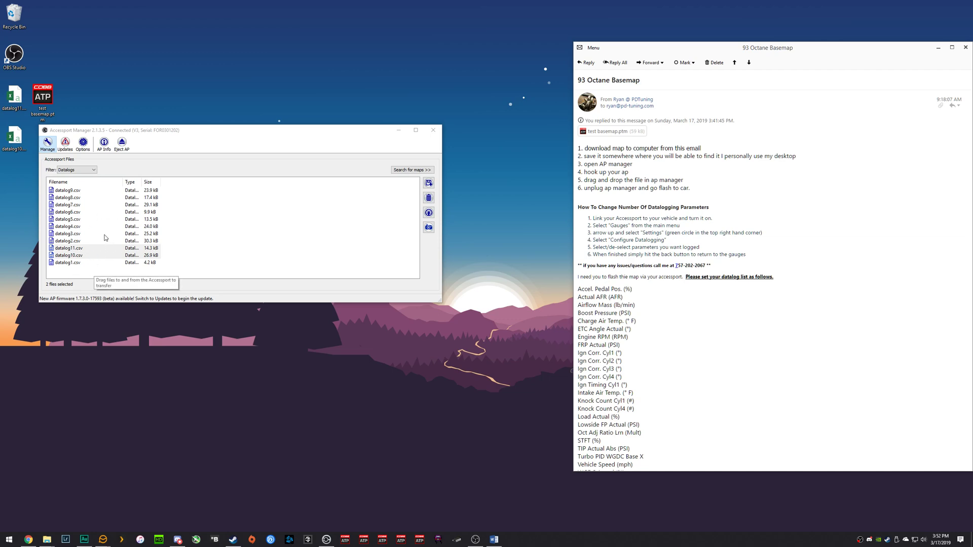
{"action": "double_click", "coordinate": [14, 138]}
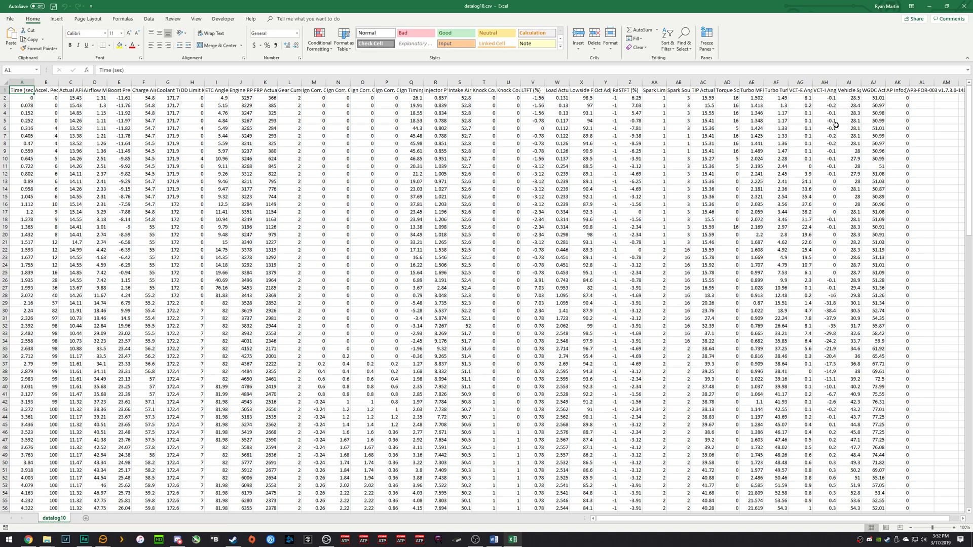
{"action": "left_click", "coordinate": [964, 6]}
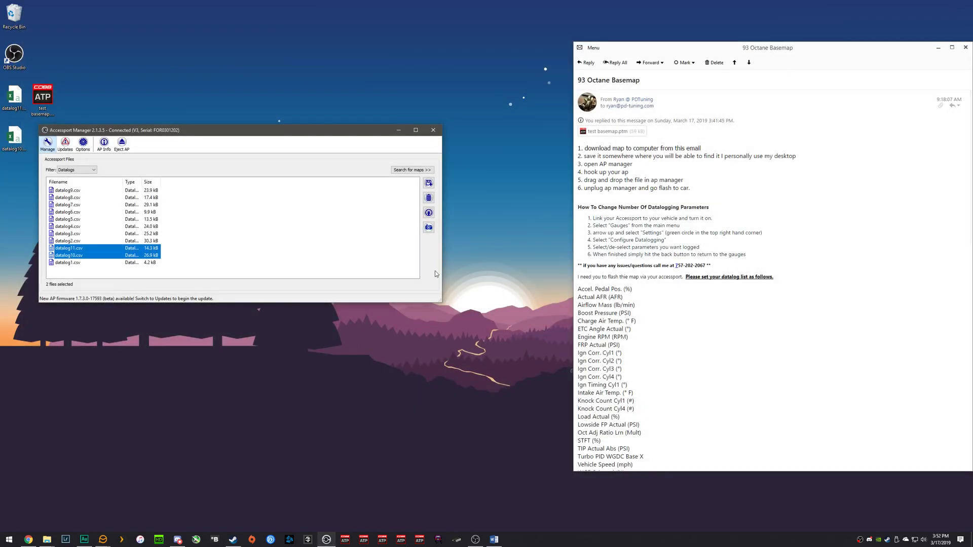
Reply to the 93 Octane Basemap email and attach datalog11.csv and datalog10.csv from the desktop
{"action": "left_click", "coordinate": [585, 63]}
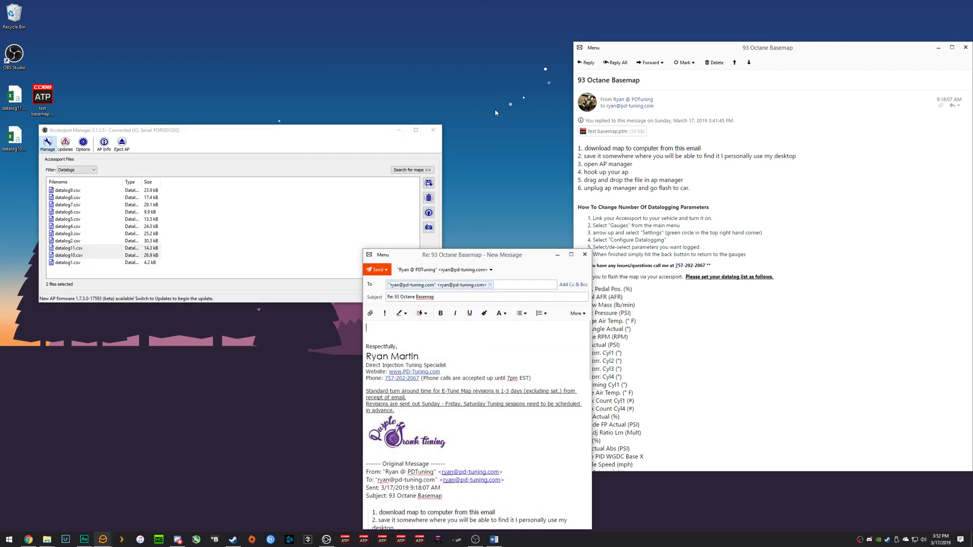
{"action": "left_click_drag", "start_coordinate": [26, 189], "coordinate": [436, 340]}
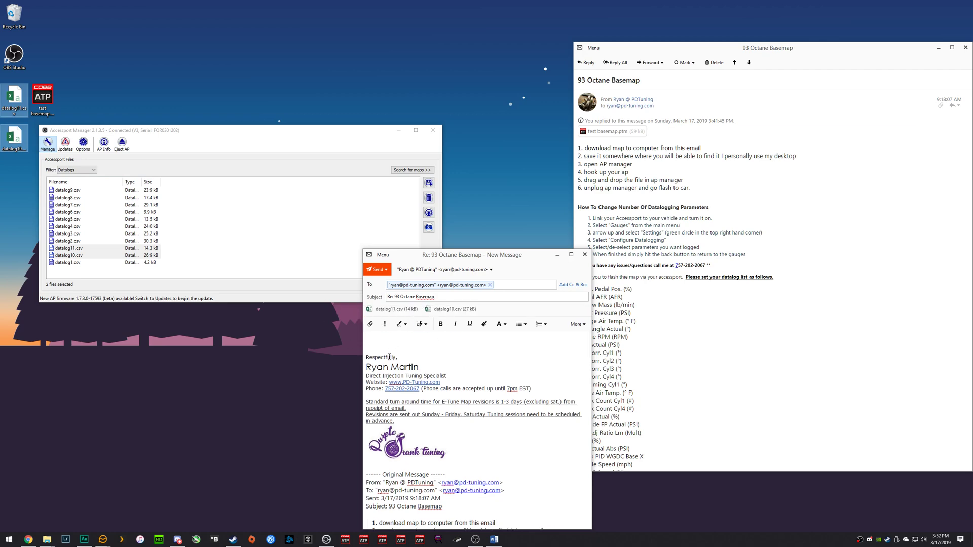
{"action": "left_click", "coordinate": [383, 429]}
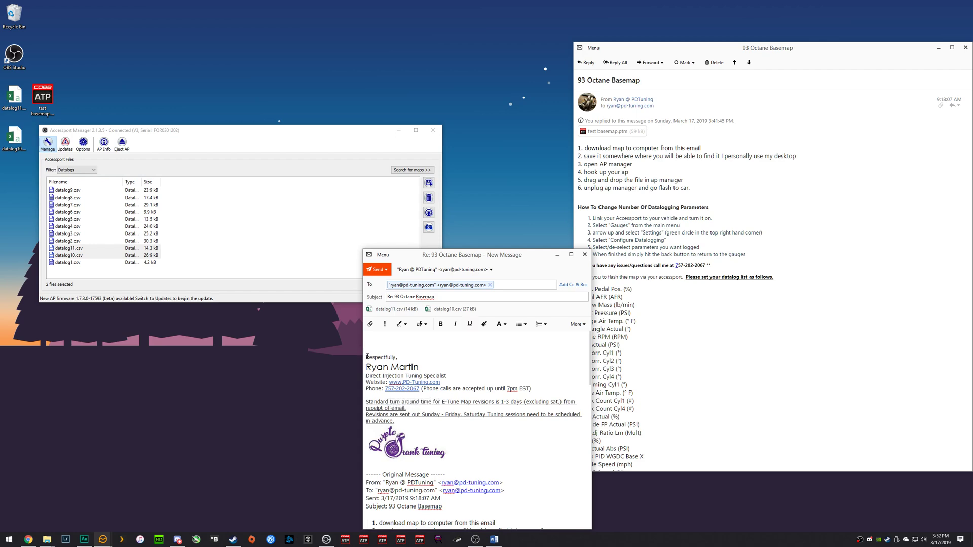
{"action": "mouse_move", "coordinate": [366, 355]}
{"action": "left_mouse_down"}
{"action": "mouse_move", "coordinate": [446, 389]}
{"action": "mouse_move", "coordinate": [446, 458]}
{"action": "mouse_move", "coordinate": [519, 420]}
{"action": "left_mouse_up"}
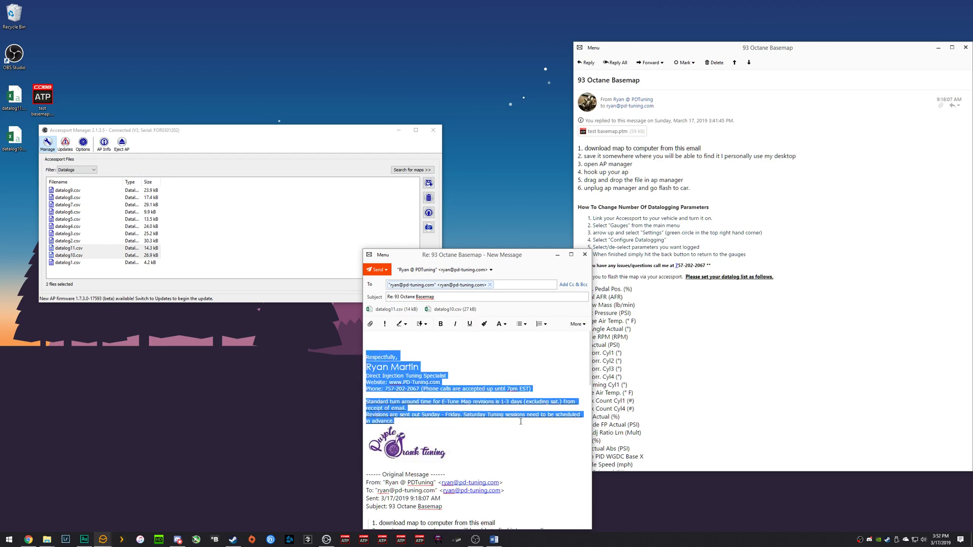
{"action": "left_click", "coordinate": [513, 350]}
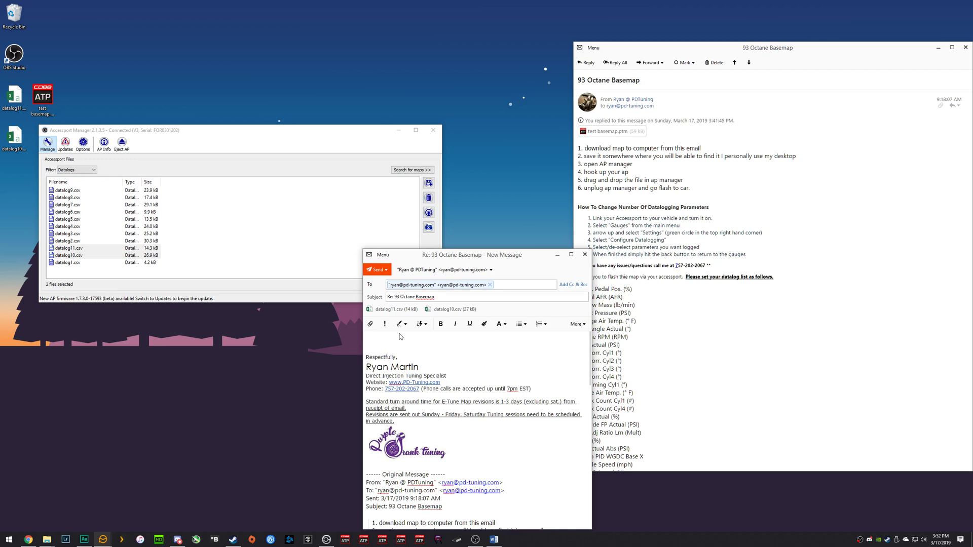
Close the reply window, choosing Yes to keep it as a draft
{"action": "left_click", "coordinate": [585, 255]}
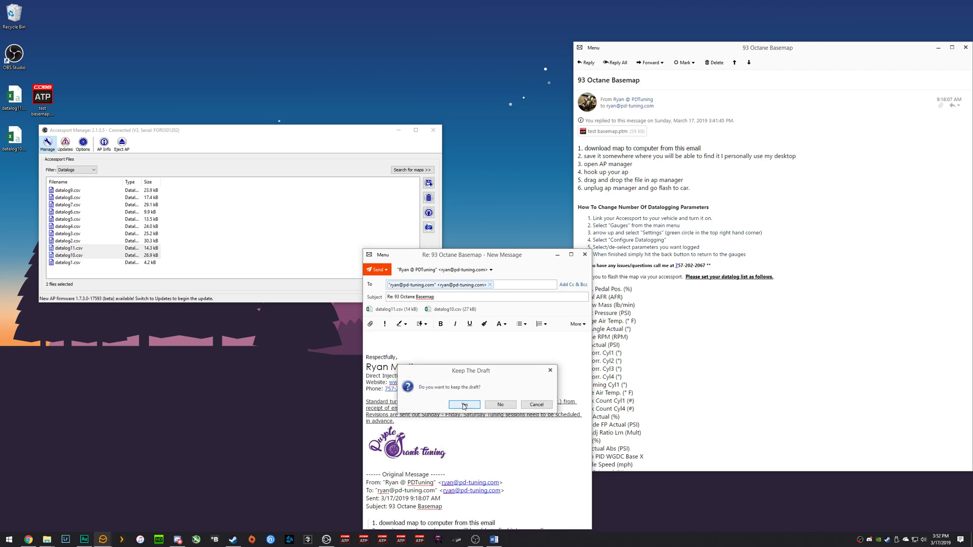
{"action": "left_click", "coordinate": [464, 405]}
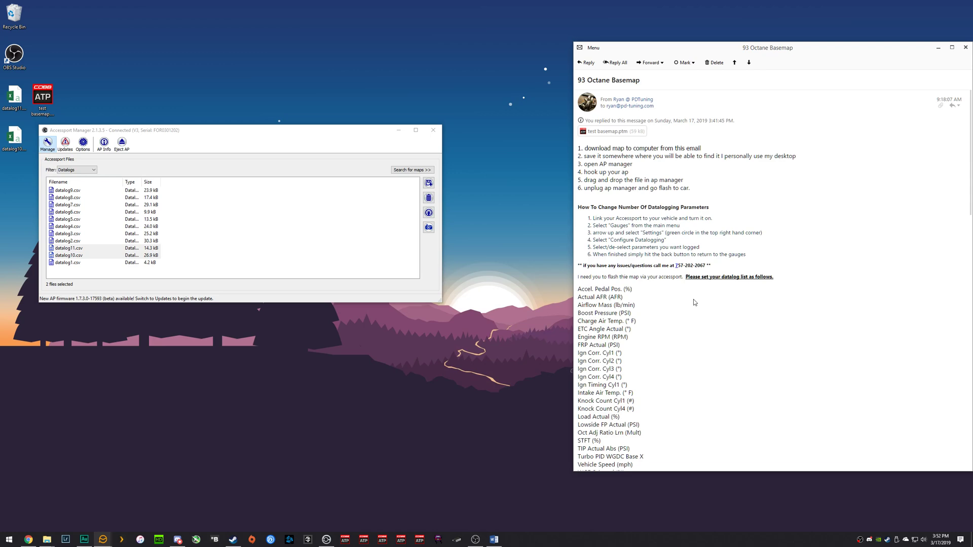